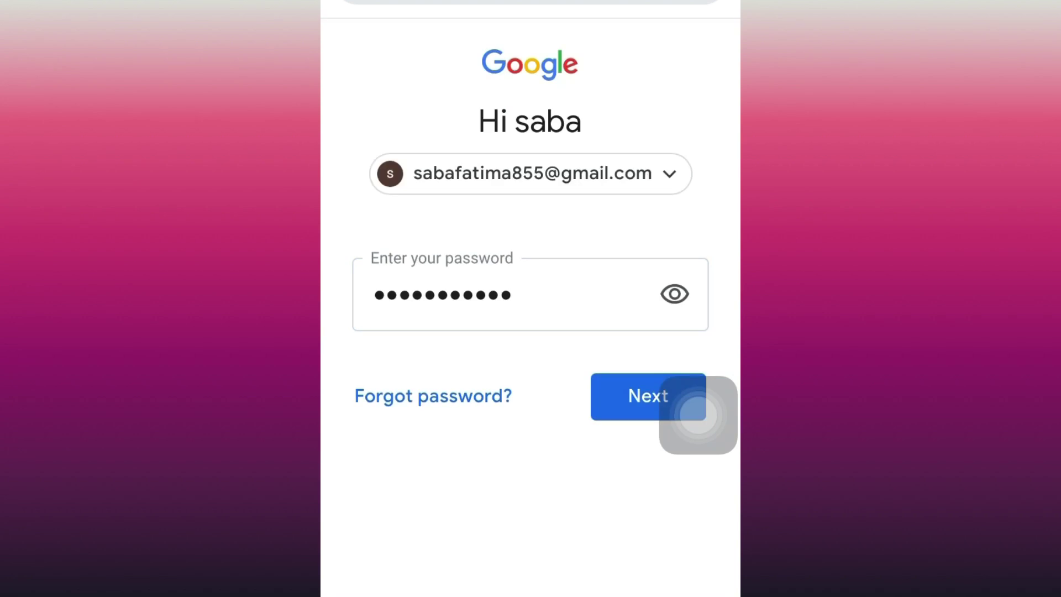
Step: Clear the old password characters and submit the re-entered password to sign in to Google
key("BackSpace")
key("BackSpace")
key("BackSpace")
key("BackSpace")
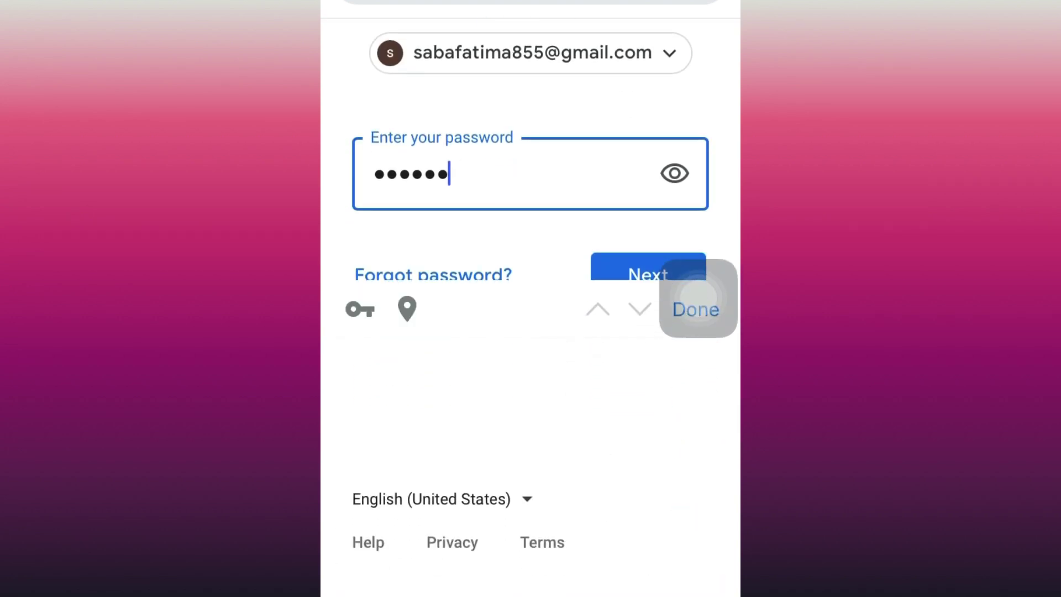
key("BackSpace")
key("BackSpace")
key("BackSpace")
key("BackSpace")
key("Return")
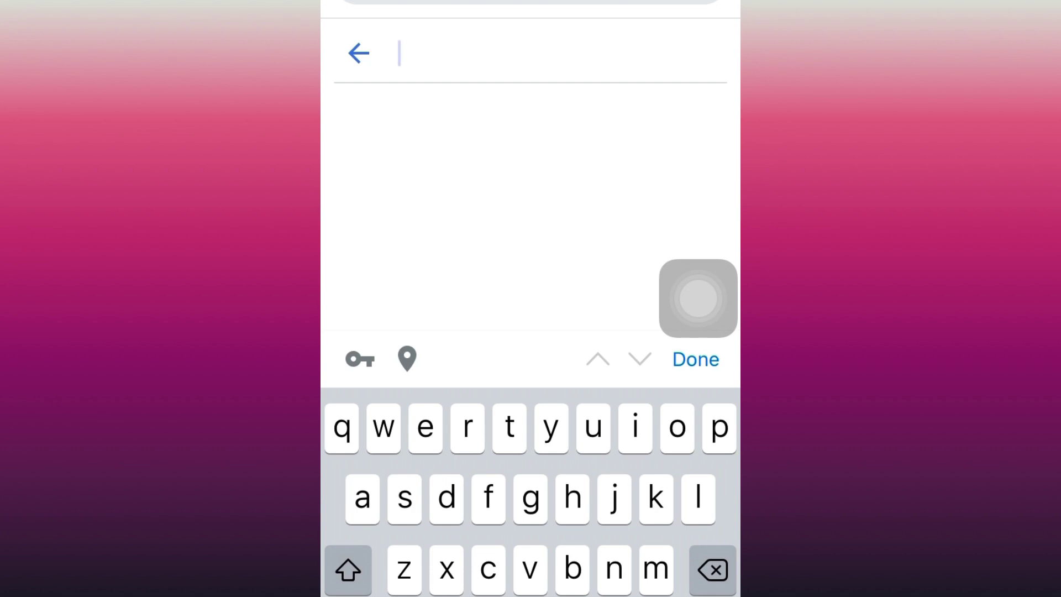
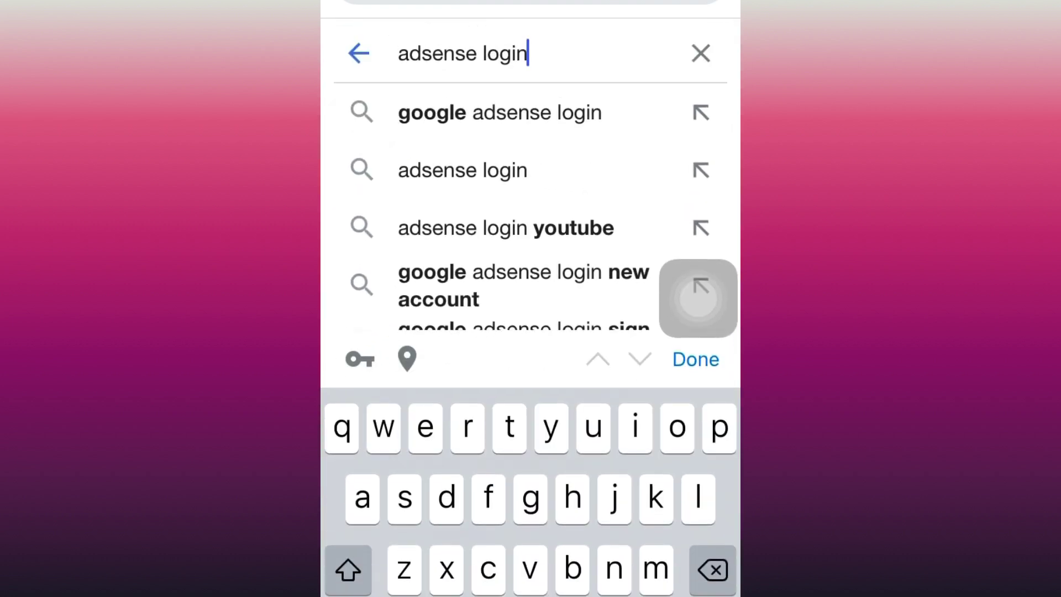
Step: Run the Google search for 'adsense login'
key("Return")
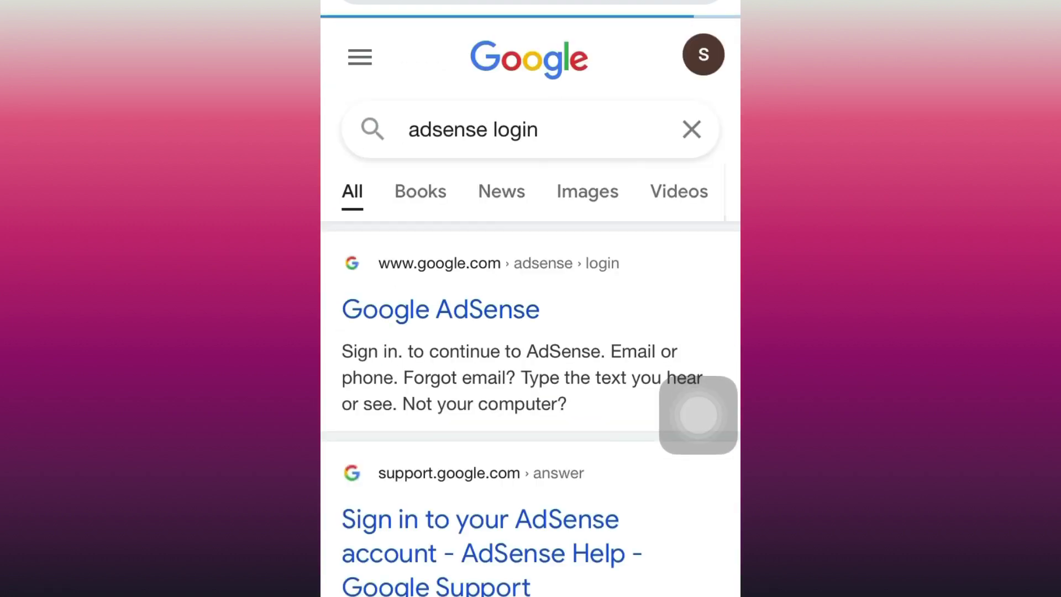
scroll(530, 331, "up", 2)
scroll(531, 332, "up", 2)
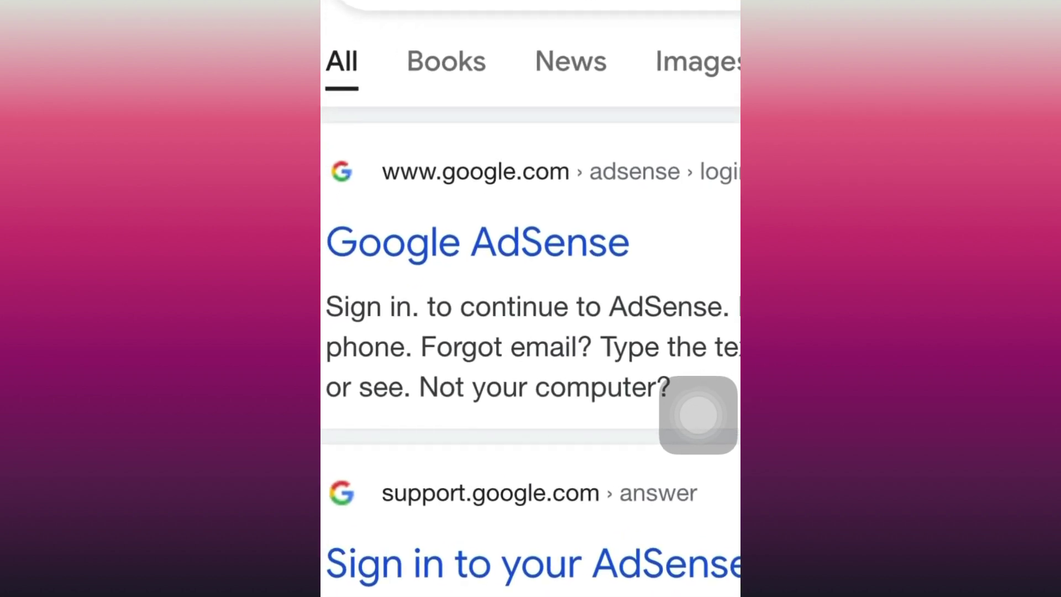
scroll(531, 331, "up", 1)
scroll(530, 331, "up", 2)
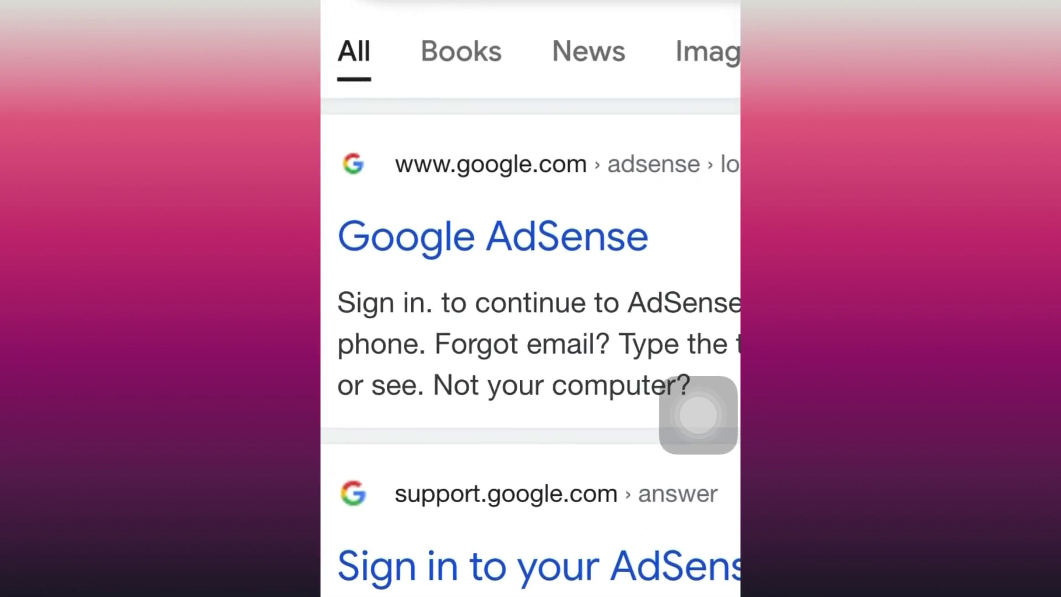
scroll(531, 332, "down", 2)
scroll(530, 332, "down", 2)
scroll(530, 331, "down", 1)
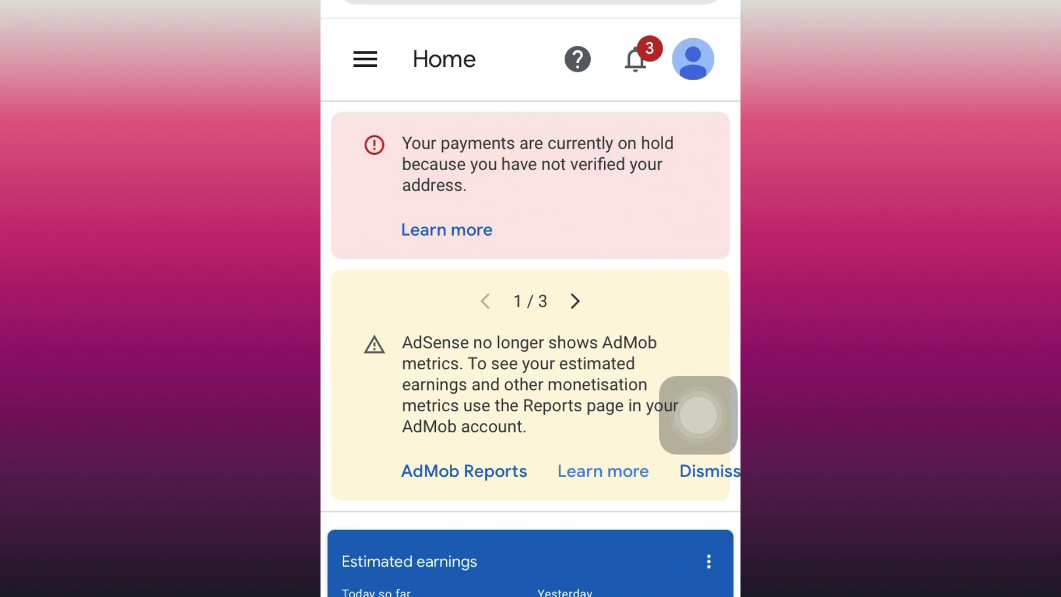
Step: Scroll the AdSense page and open the section menu to reach Reports
left_click_drag(699, 414, 699, 179)
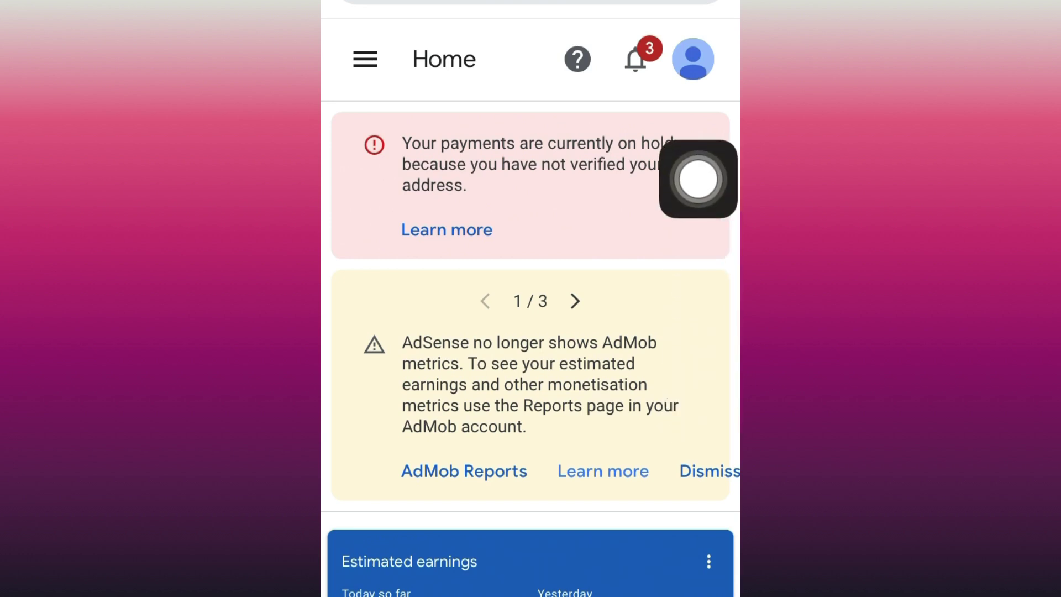
left_click(365, 60)
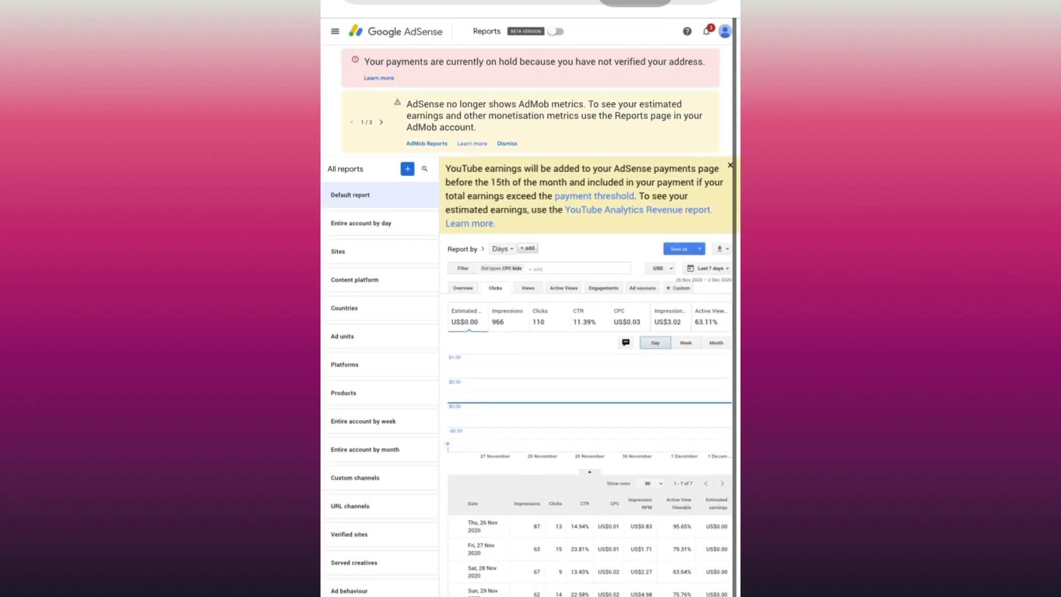
Step: Switch the report's date range from Last 7 days to Last 30 days
left_click(707, 267)
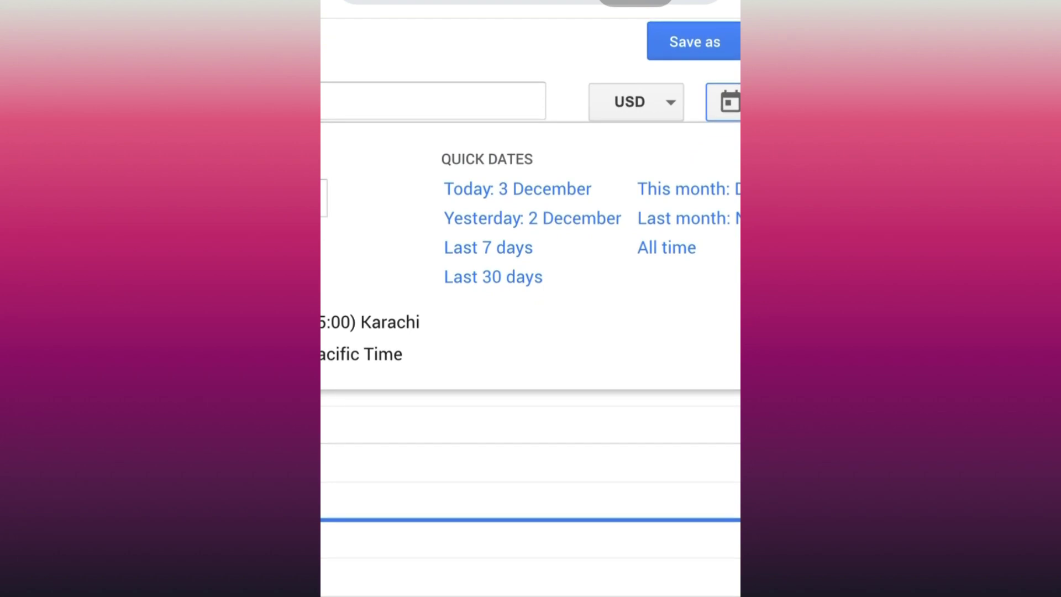
left_click(494, 278)
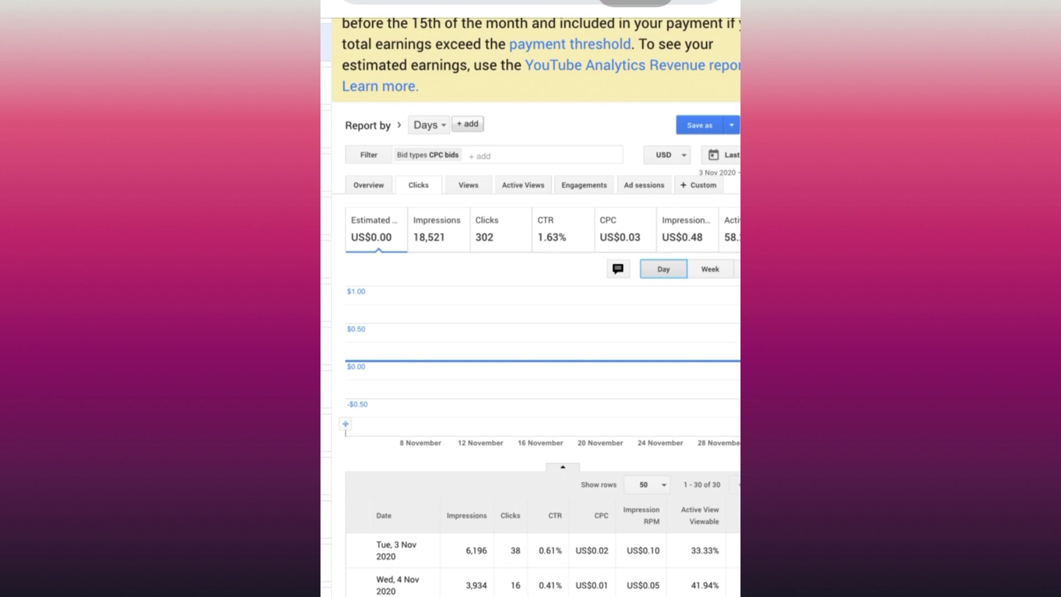
scroll(530, 332, "down", 5)
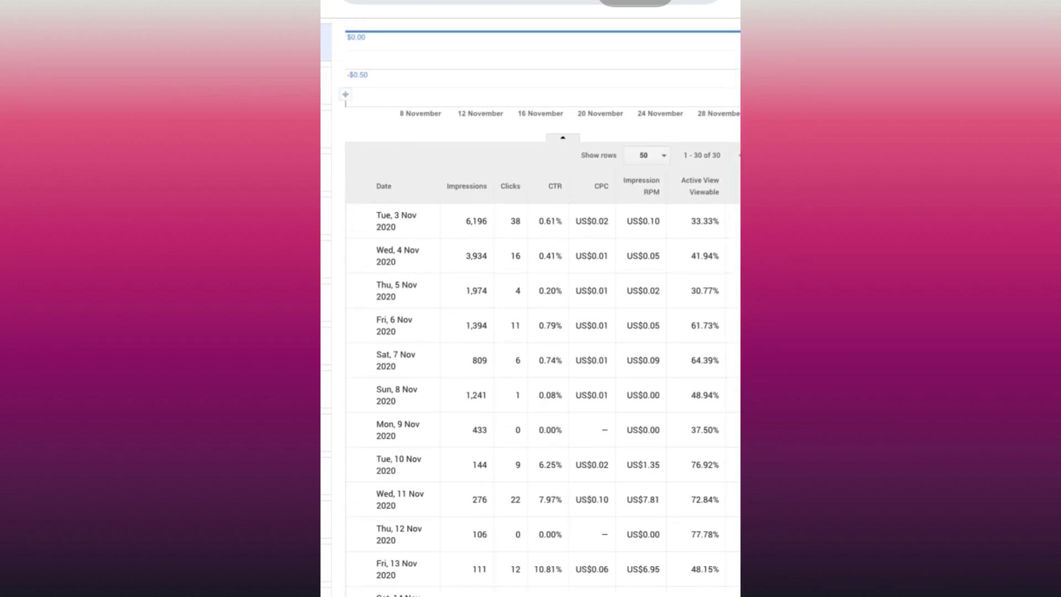
scroll(561, 279, "up", 5)
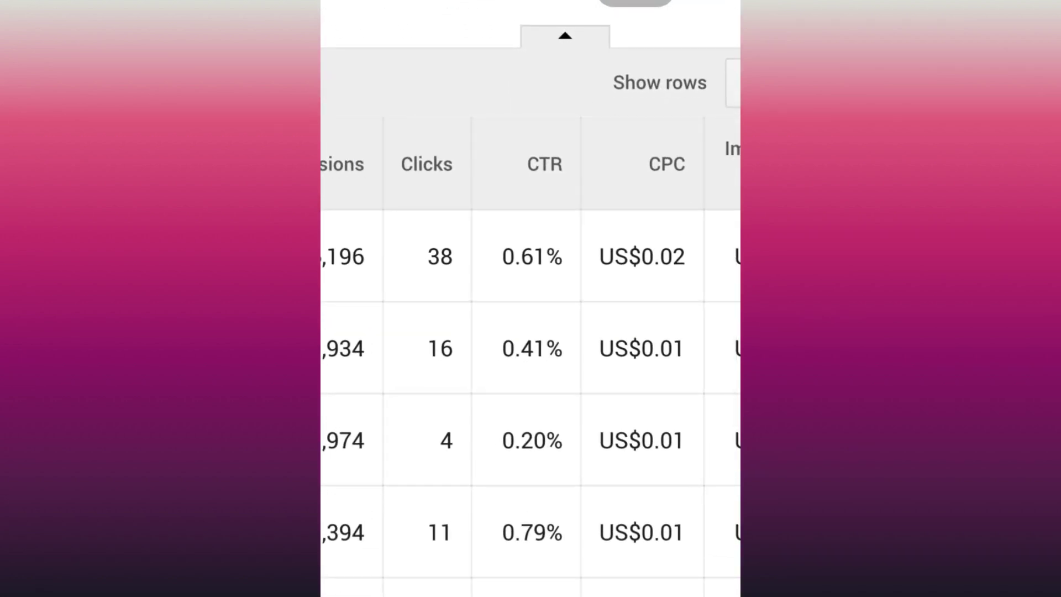
scroll(530, 331, "down", 3)
scroll(530, 332, "down", 2)
scroll(531, 332, "down", 1)
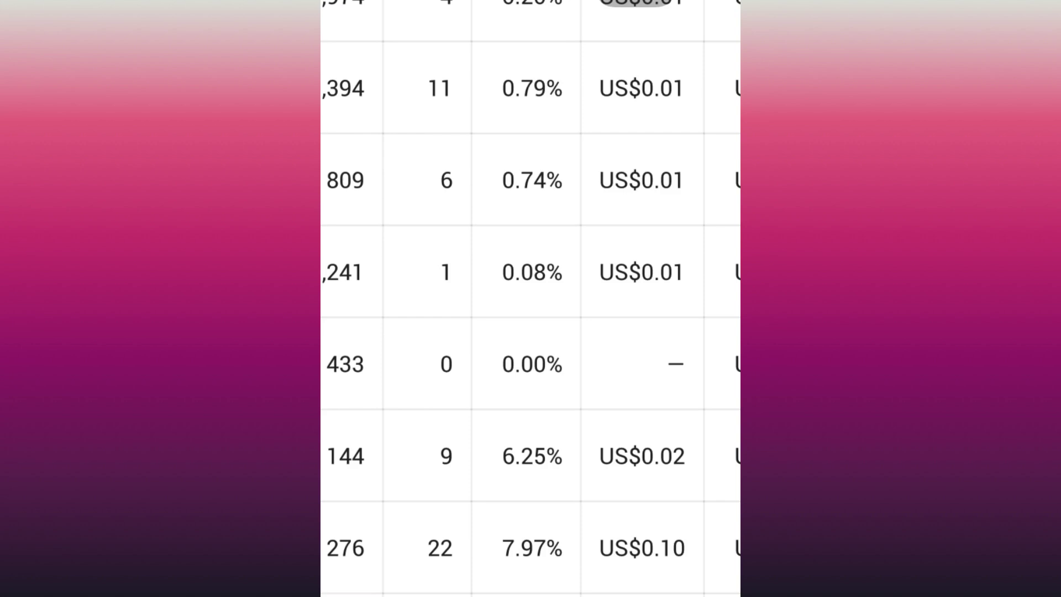
scroll(531, 332, "down", 2)
scroll(531, 332, "down", 5)
scroll(531, 332, "up", 5)
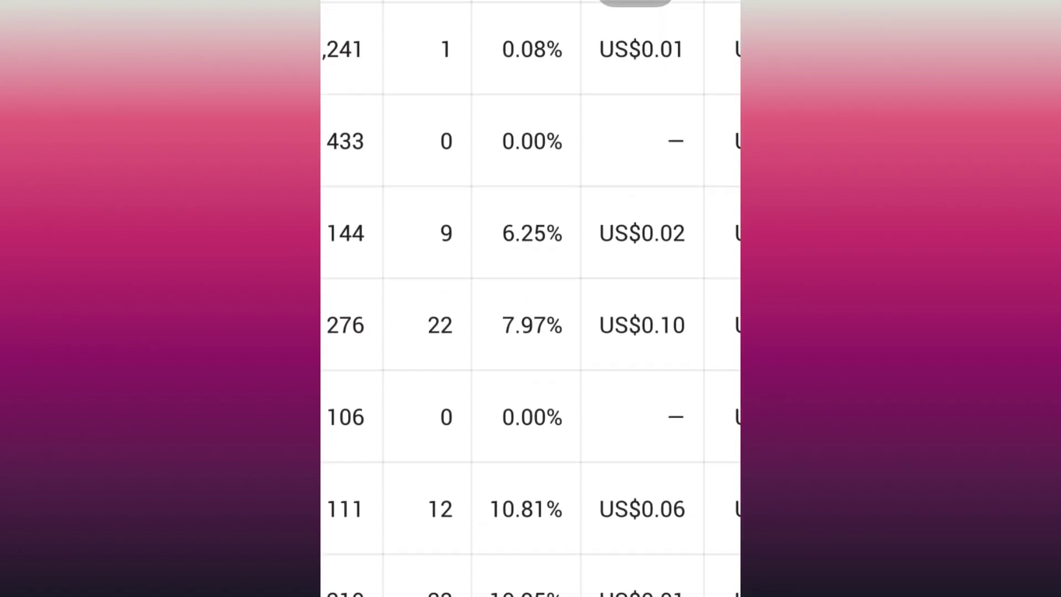
scroll(530, 332, "up", 2)
scroll(530, 331, "down", 3)
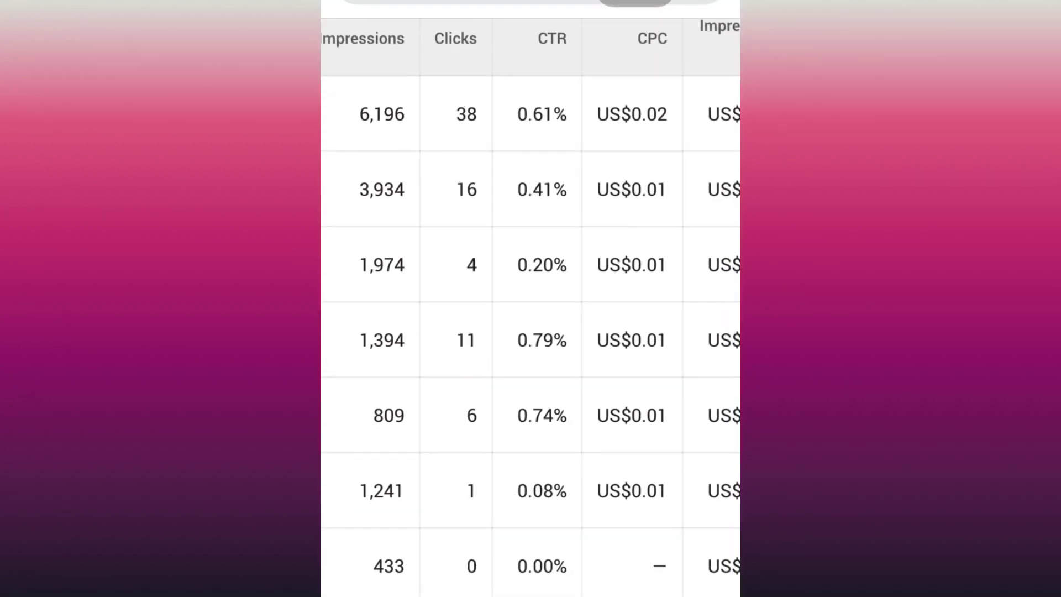
scroll(563, 365, "up", 2)
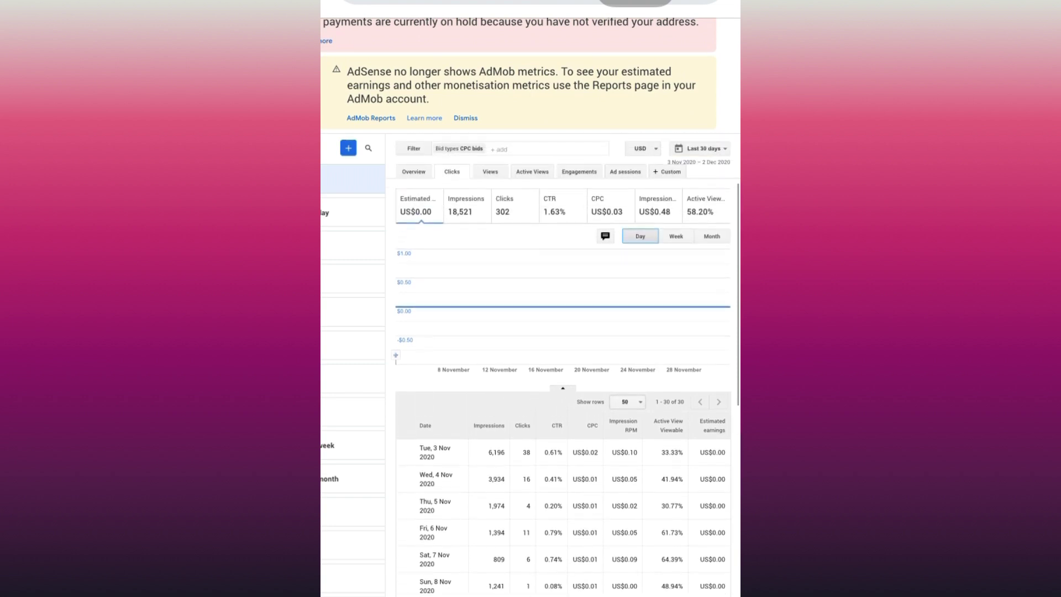
scroll(564, 365, "up", 2)
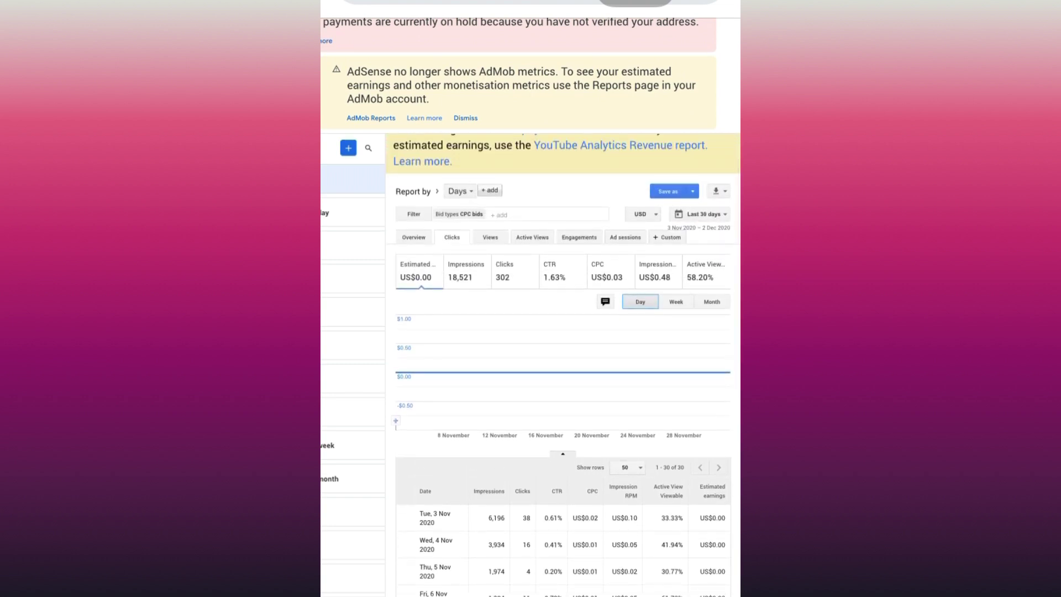